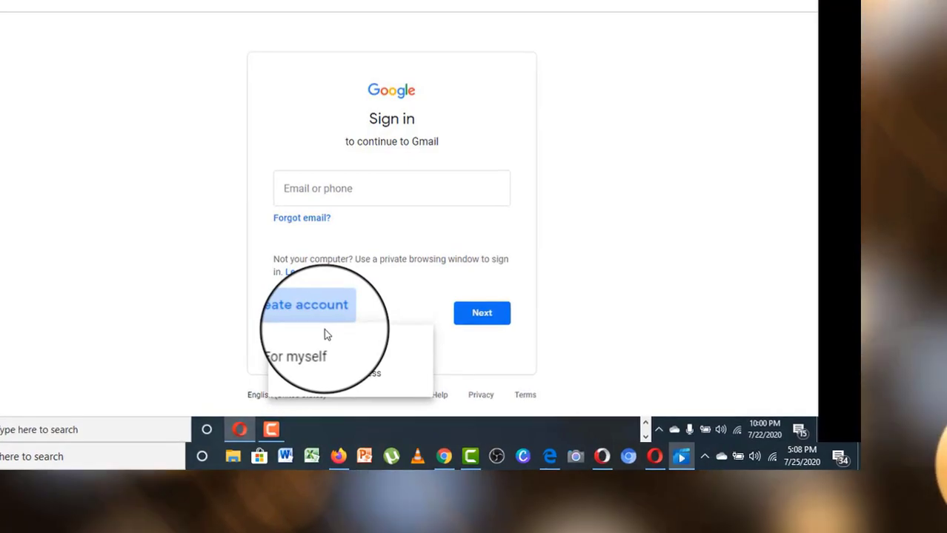
Step: Choose to create a new Google account for personal use
{"action": "left_click", "coordinate": [324, 348]}
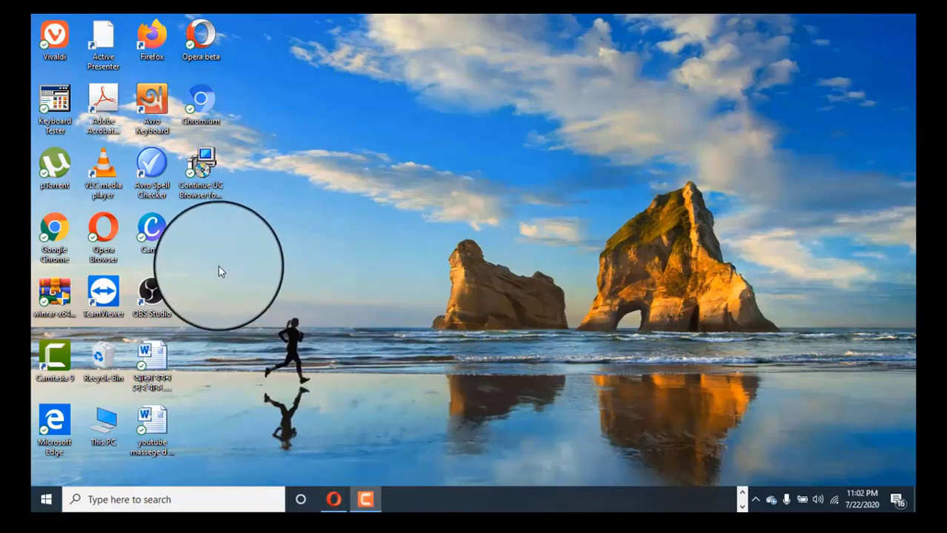
Step: Launch Chrome and search Google for 'create gmail account'
{"action": "double_click", "coordinate": [207, 106]}
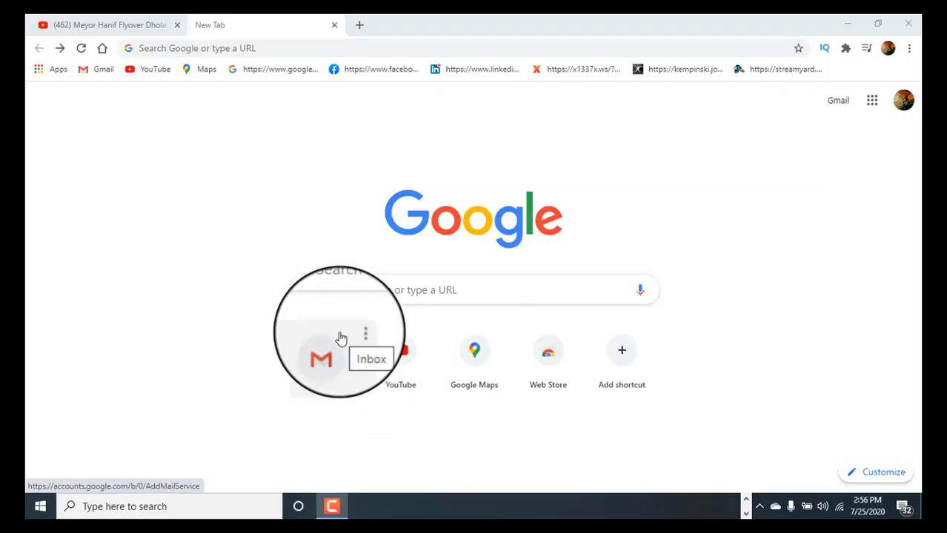
{"action": "left_click", "coordinate": [370, 290]}
{"action": "right_click", "coordinate": [369, 291]}
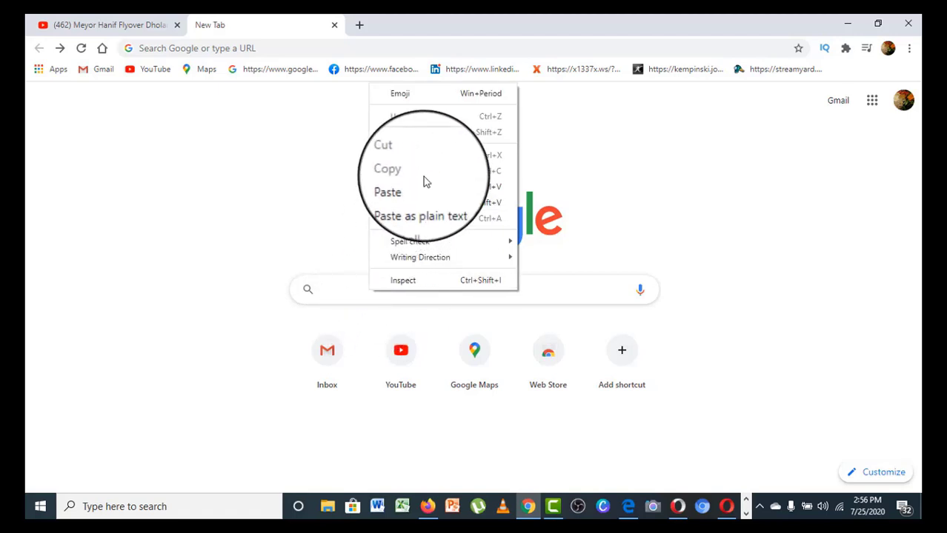
{"action": "left_click", "coordinate": [388, 188]}
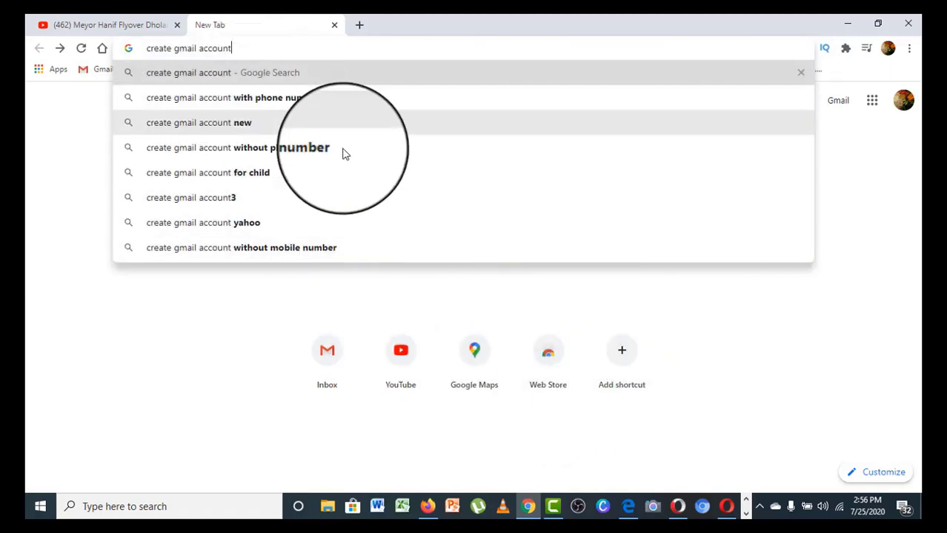
{"action": "key", "text": "Return"}
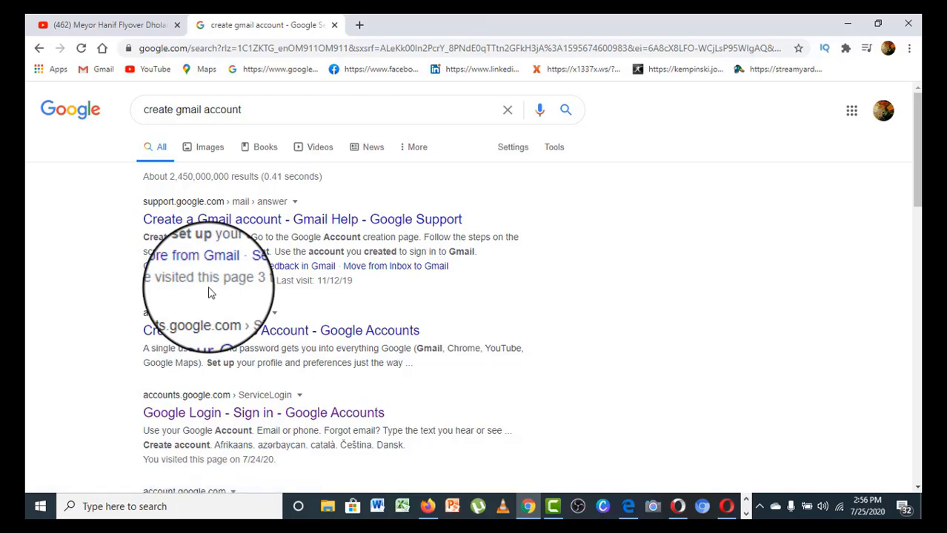
Step: Read the 'Create a Gmail account - Gmail Help' article, then go back to the results
{"action": "left_click", "coordinate": [250, 232]}
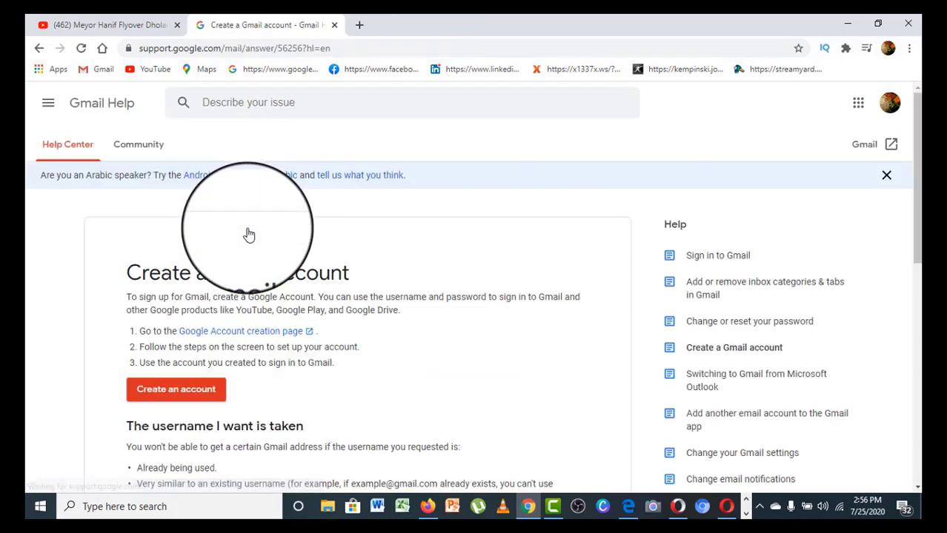
{"action": "scroll", "coordinate": [402, 315], "scroll_direction": "down", "scroll_amount": 4}
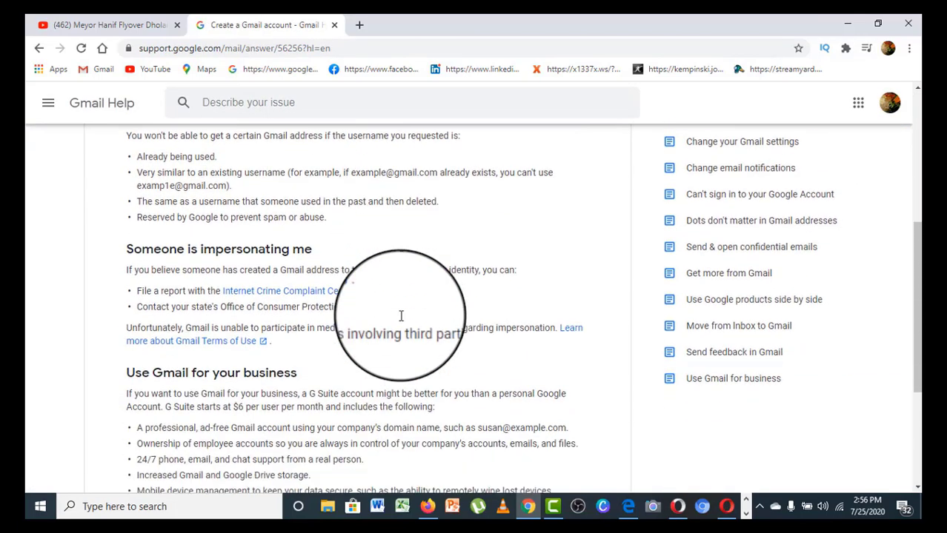
{"action": "scroll", "coordinate": [399, 316], "scroll_direction": "down", "scroll_amount": 3}
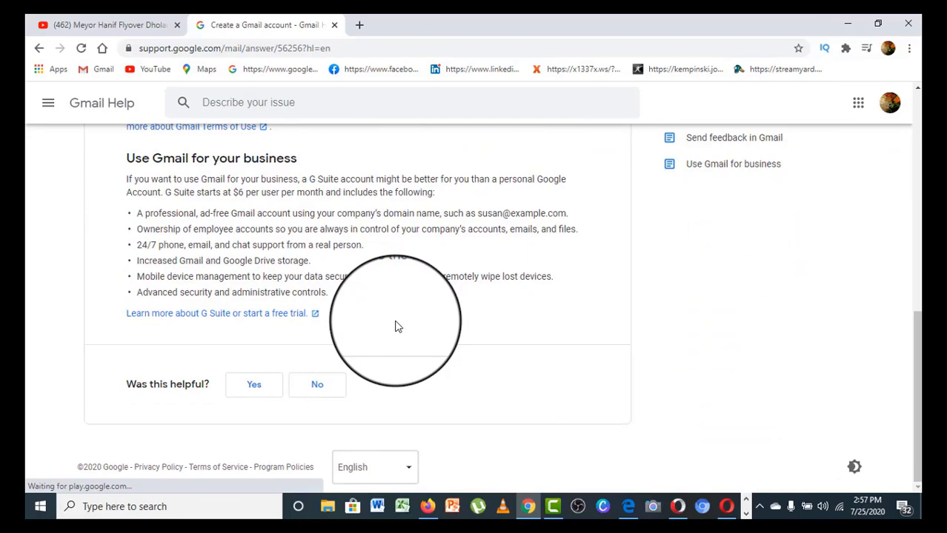
{"action": "scroll", "coordinate": [395, 327], "scroll_direction": "up", "scroll_amount": 10}
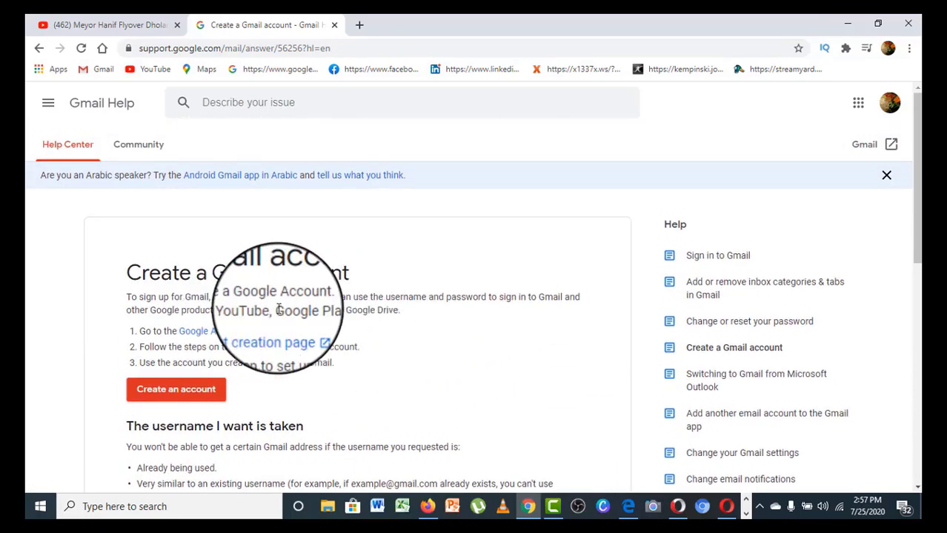
{"action": "scroll", "coordinate": [330, 348], "scroll_direction": "down", "scroll_amount": 5}
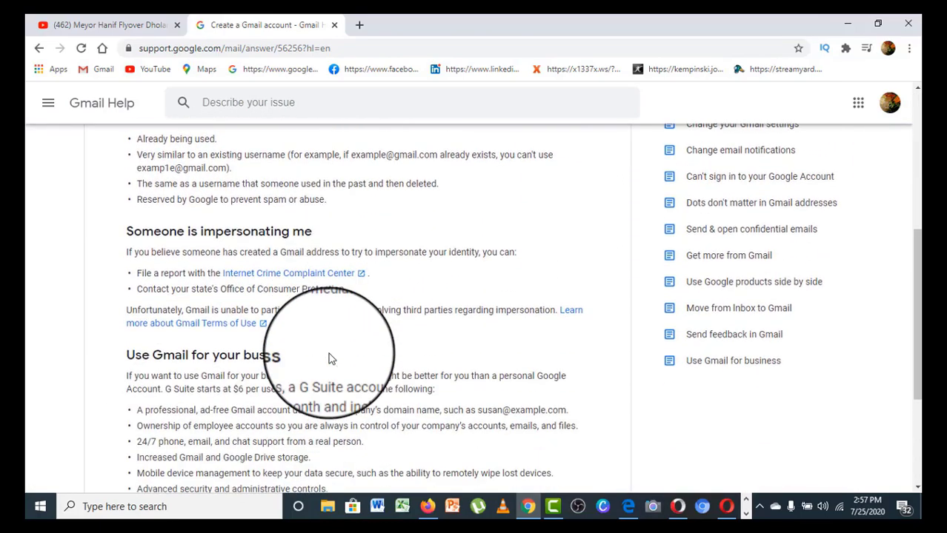
{"action": "scroll", "coordinate": [328, 352], "scroll_direction": "up", "scroll_amount": 5}
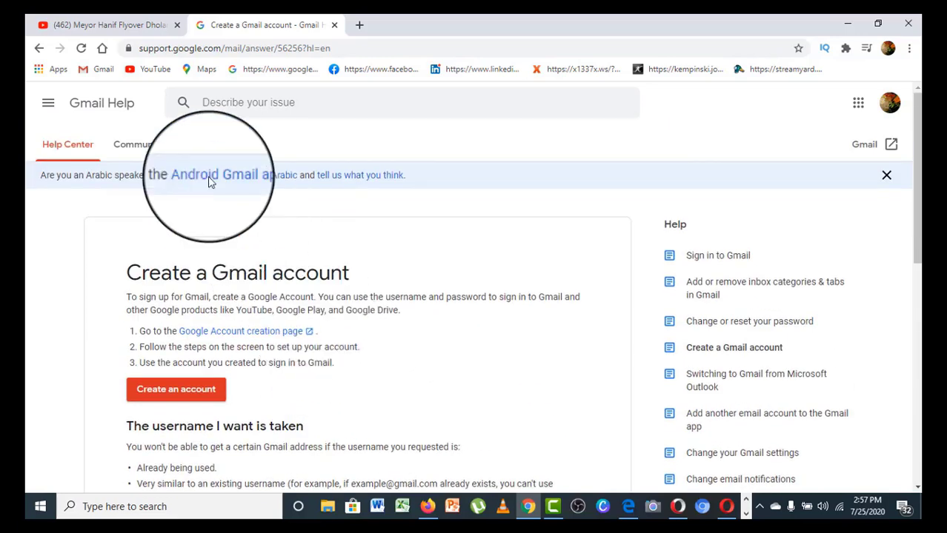
{"action": "left_click", "coordinate": [39, 49]}
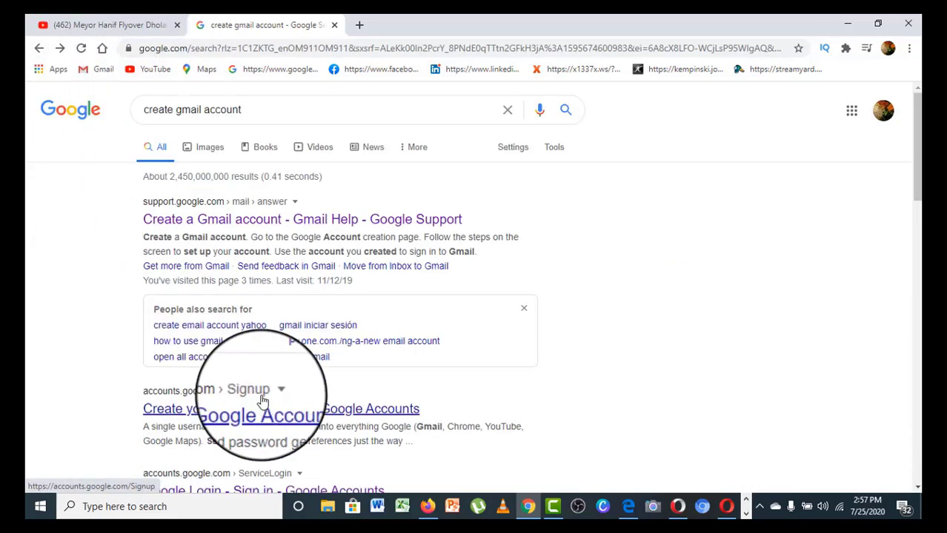
Step: Open the 'Create your Google Account' signup page from the search results
{"action": "scroll", "coordinate": [262, 400], "scroll_direction": "down", "scroll_amount": 2}
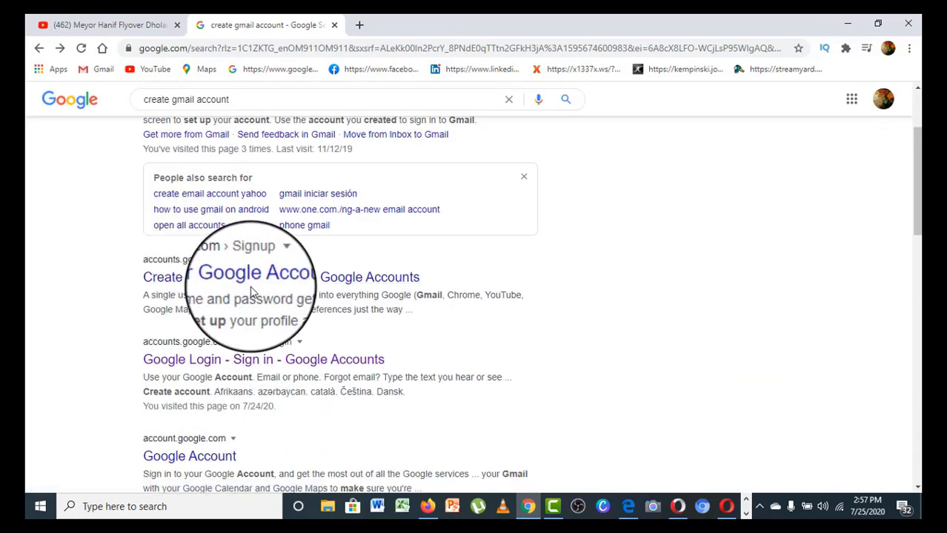
{"action": "left_click", "coordinate": [276, 277]}
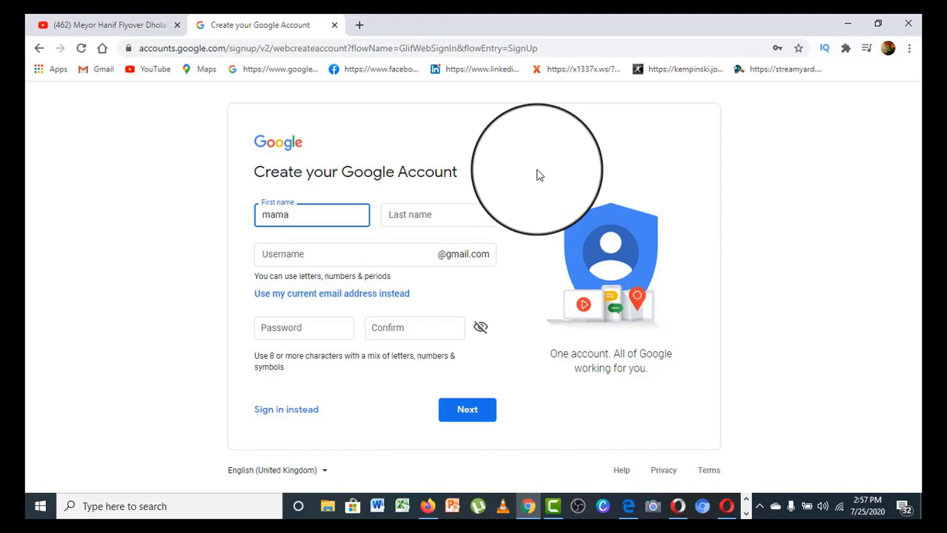
Step: Enter the last name and select one of the suggested available Gmail usernames
{"action": "left_click", "coordinate": [417, 220]}
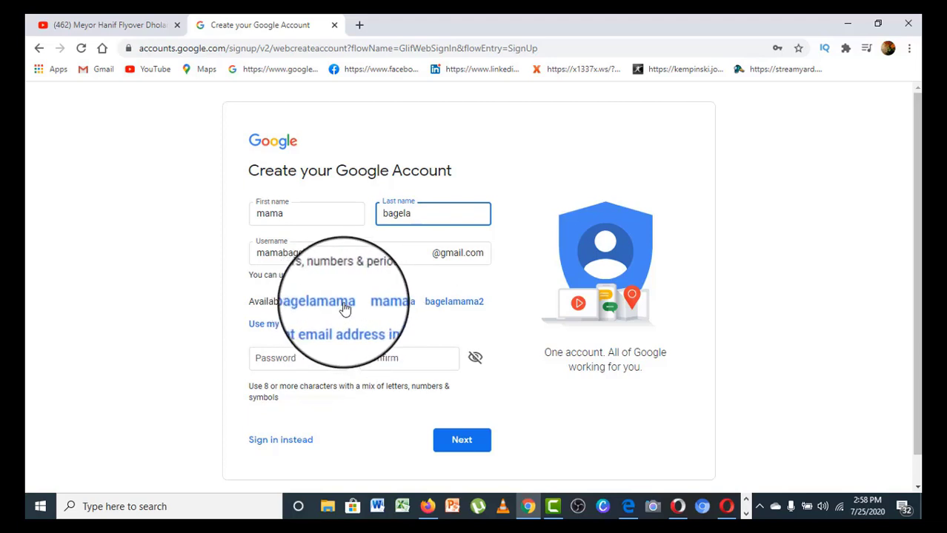
{"action": "left_click", "coordinate": [457, 308]}
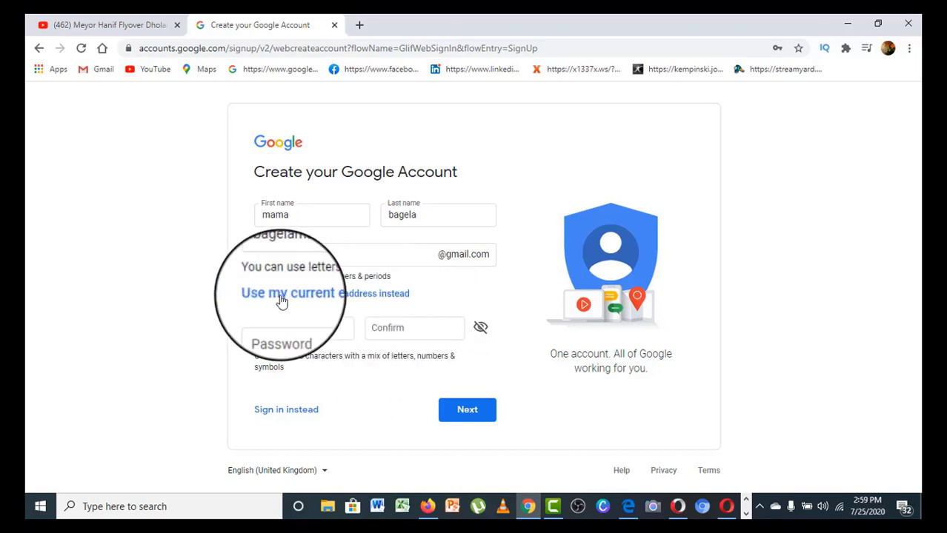
Step: Toggle between existing-email and new Gmail address options, ending on an empty Username box
{"action": "left_click", "coordinate": [332, 298]}
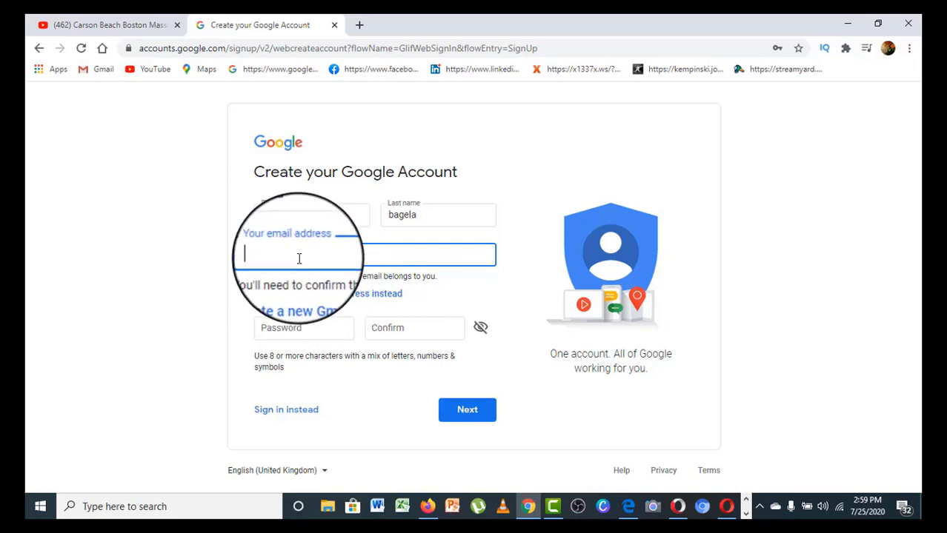
{"action": "left_click", "coordinate": [323, 300]}
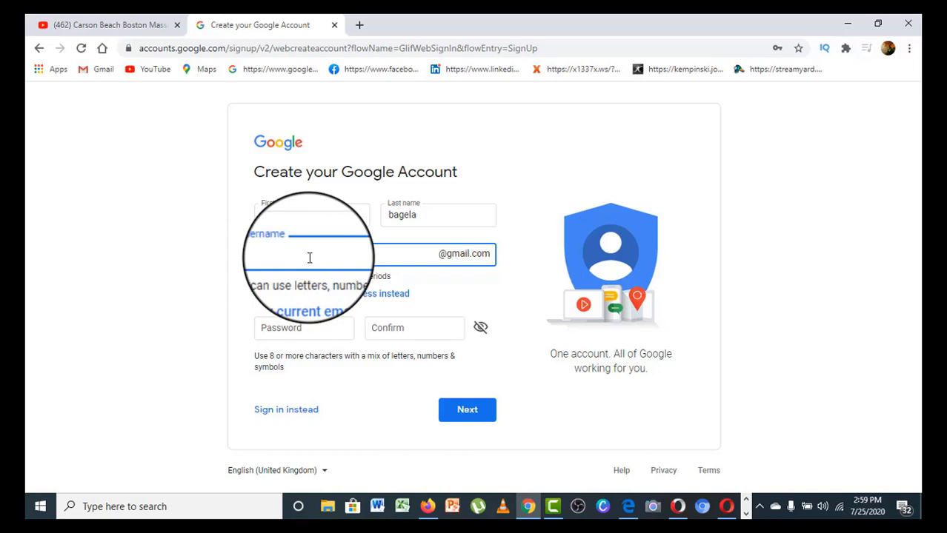
{"action": "left_click", "coordinate": [323, 296]}
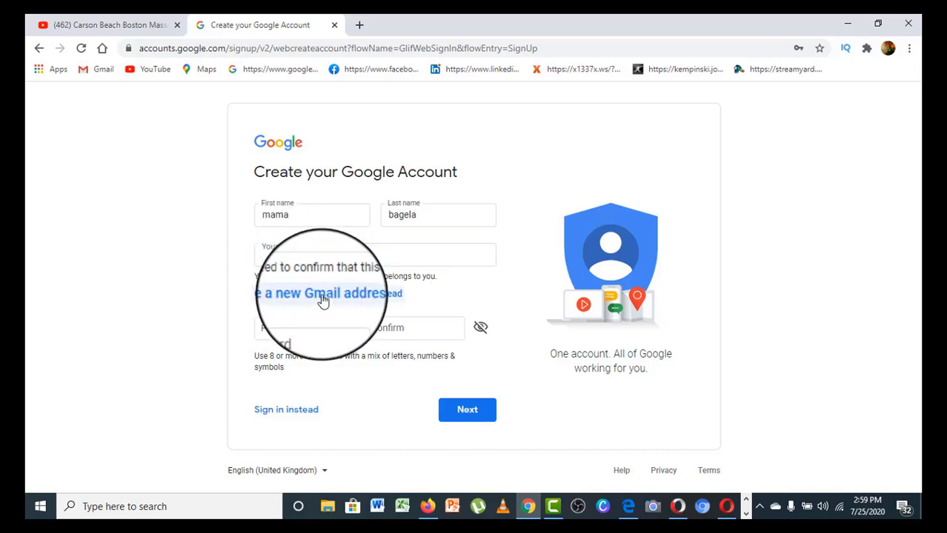
{"action": "left_click", "coordinate": [323, 295]}
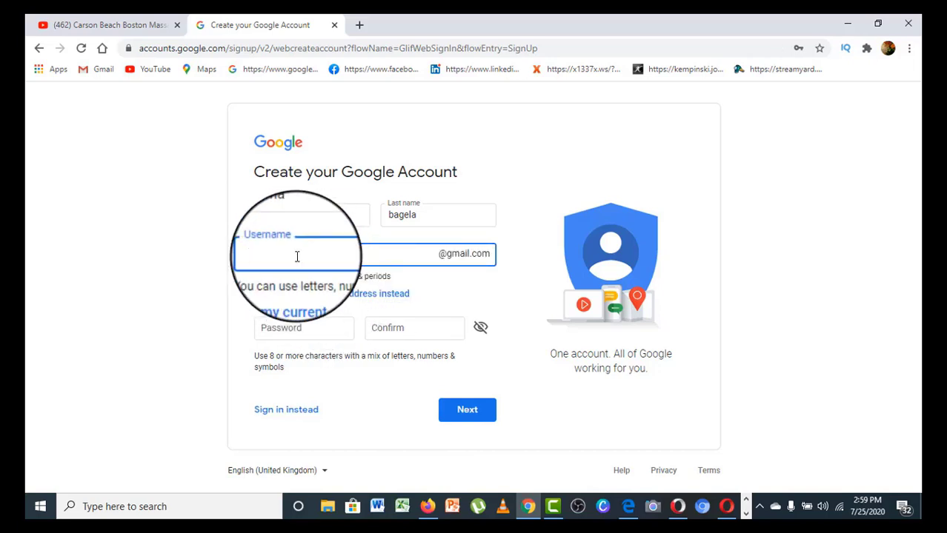
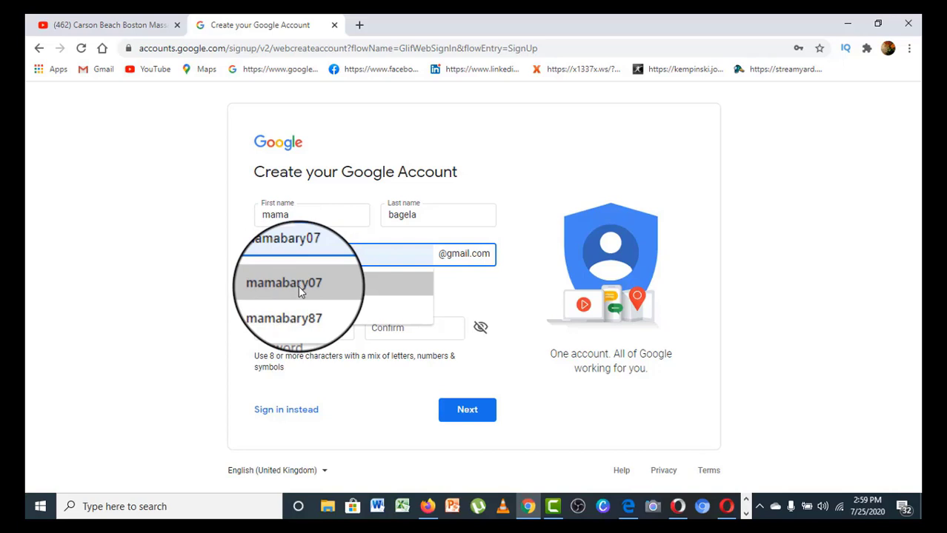
Step: Fill in the chosen Gmail username, starting from the autocomplete suggestion
{"action": "left_click", "coordinate": [300, 289]}
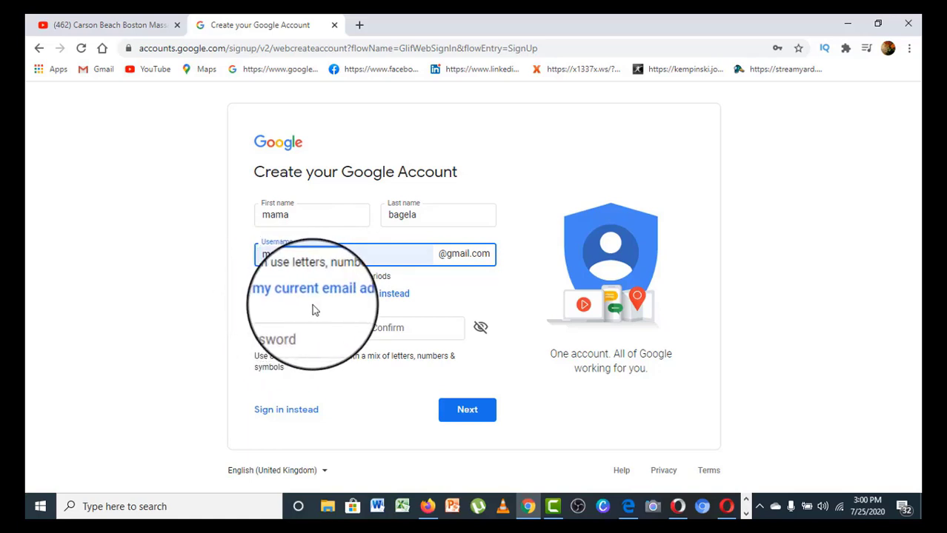
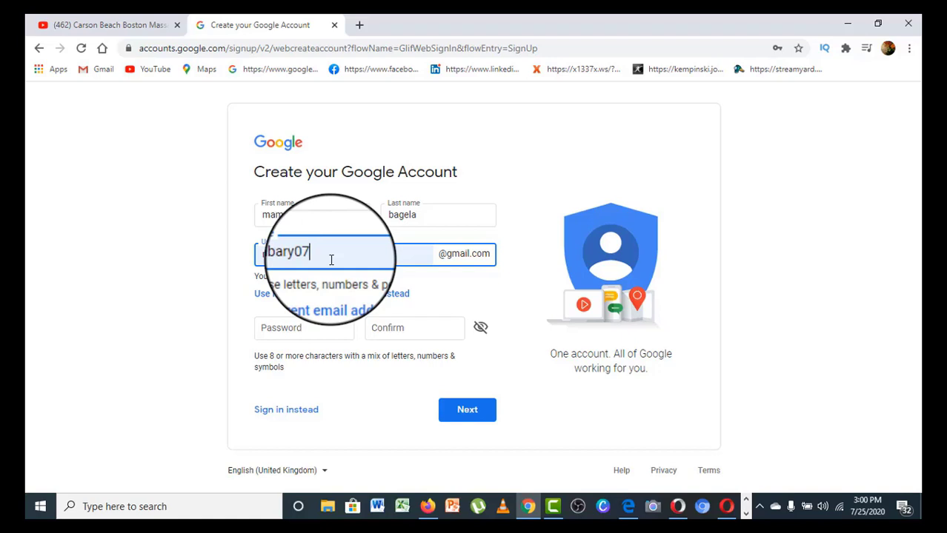
Step: Enter the account password and reveal it in plain text
{"action": "left_click", "coordinate": [320, 331]}
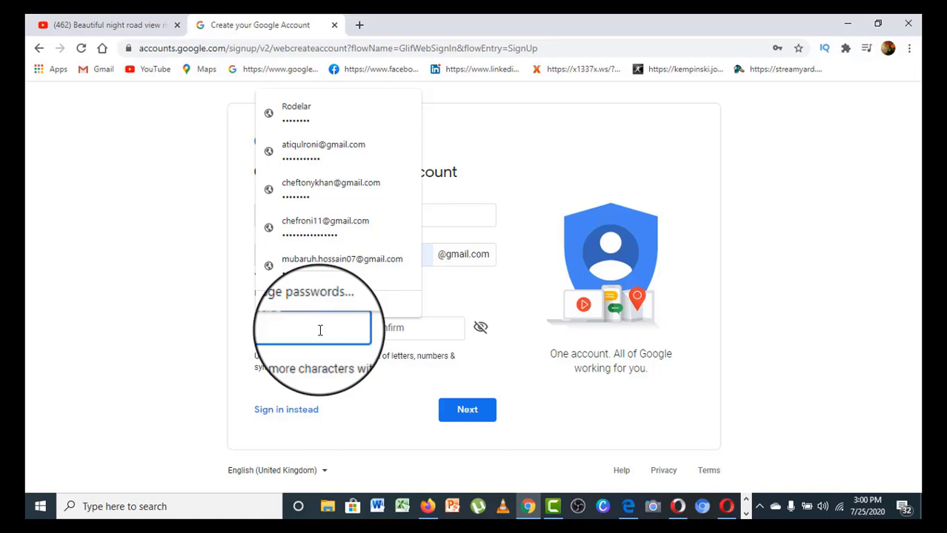
{"action": "left_click", "coordinate": [320, 331]}
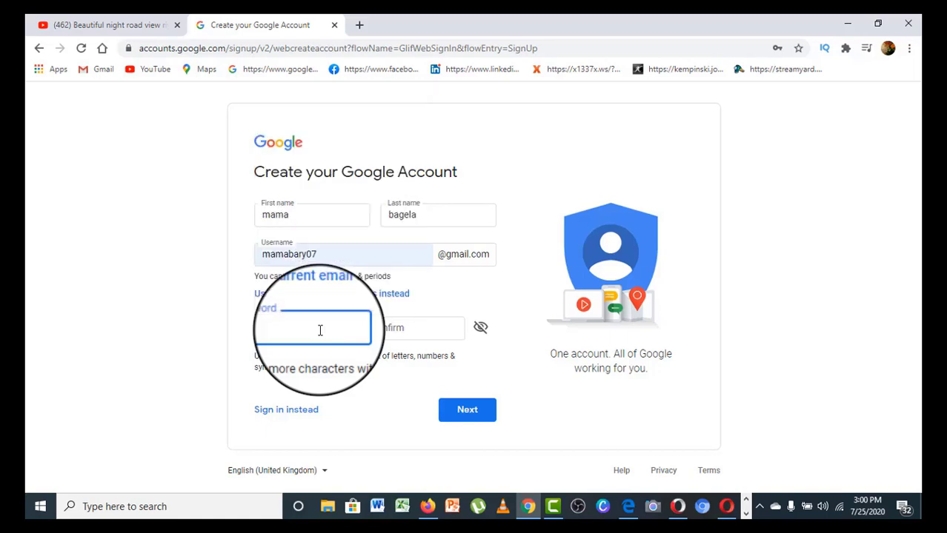
{"action": "type", "text": "••••"}
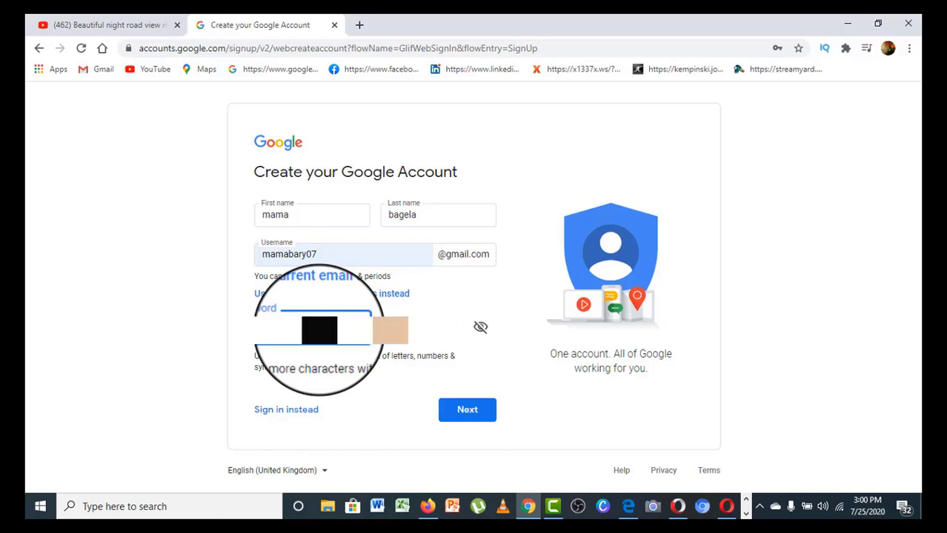
{"action": "left_click", "coordinate": [481, 329]}
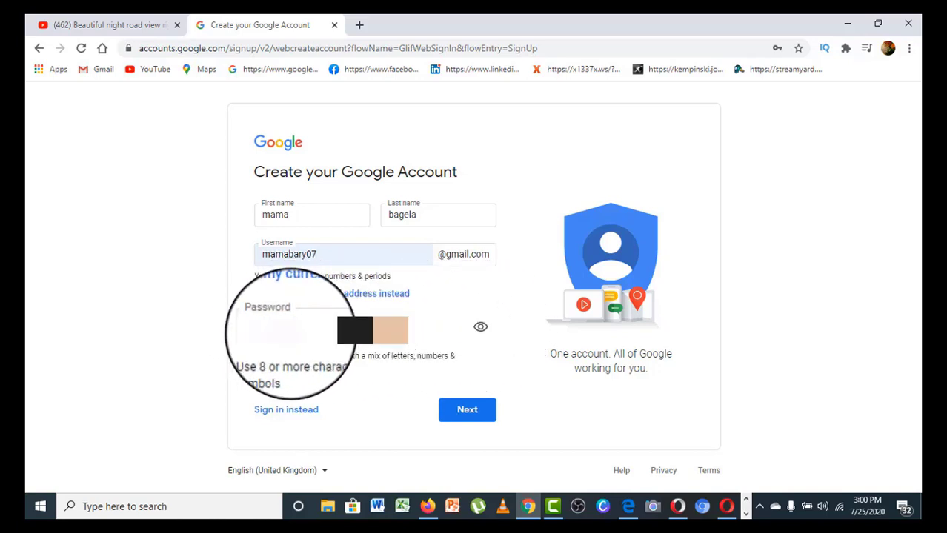
Step: Copy the password and paste it into the Confirm field
{"action": "left_click", "coordinate": [311, 330]}
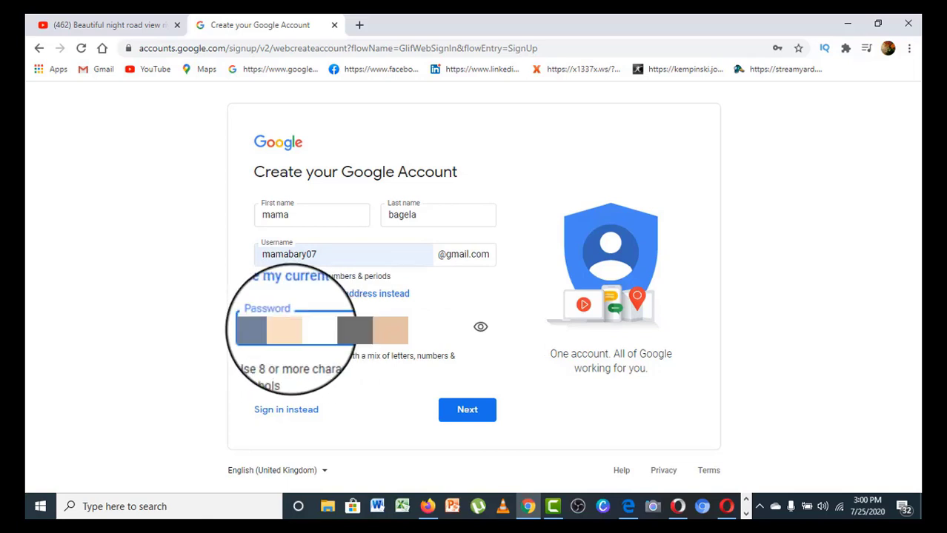
{"action": "right_click", "coordinate": [282, 325]}
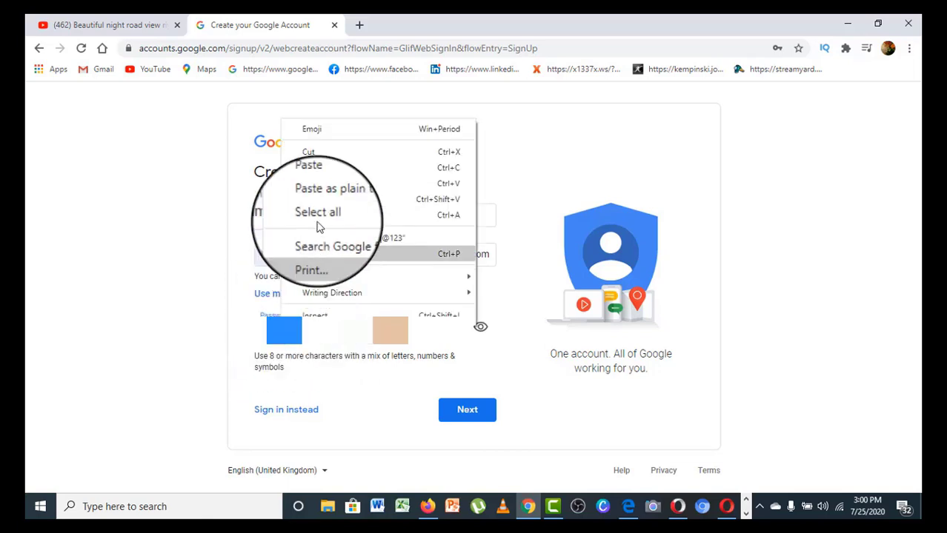
{"action": "left_click", "coordinate": [353, 175]}
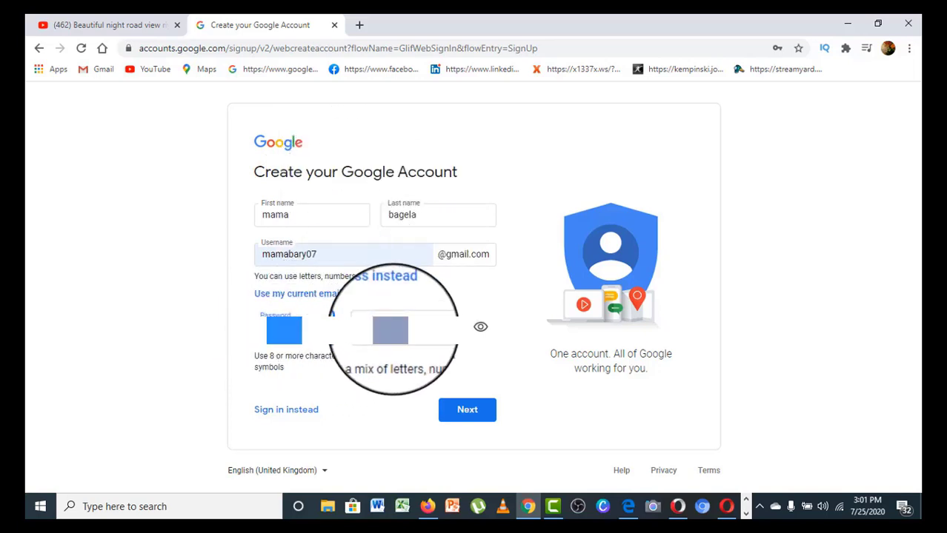
{"action": "left_click", "coordinate": [393, 330]}
{"action": "right_click", "coordinate": [403, 326]}
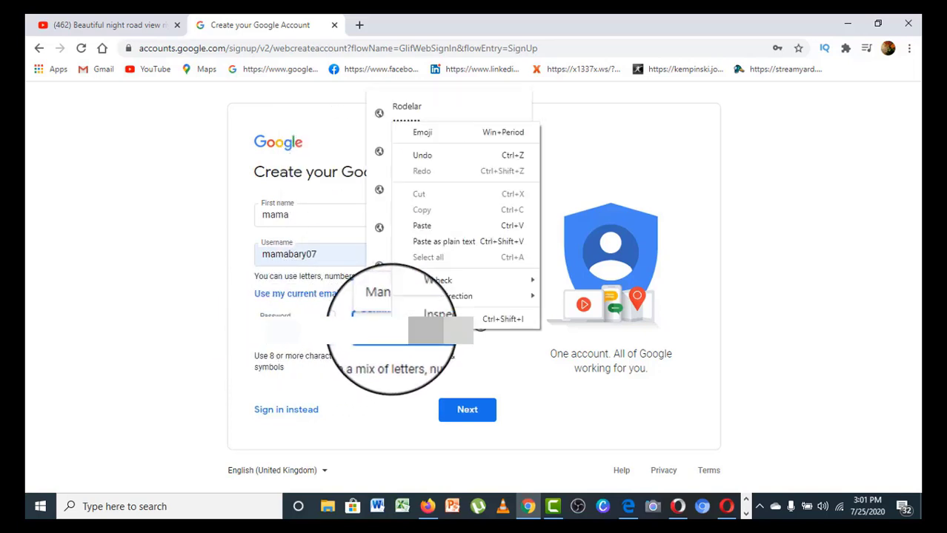
{"action": "left_click", "coordinate": [400, 226]}
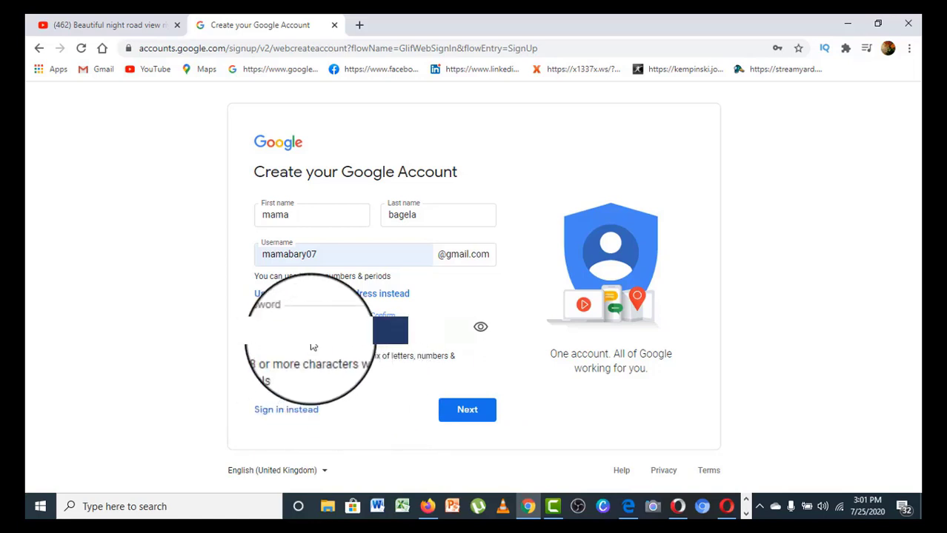
Step: Submit the form, then re-paste the password into Confirm after the 8-character warning
{"action": "left_click", "coordinate": [466, 407]}
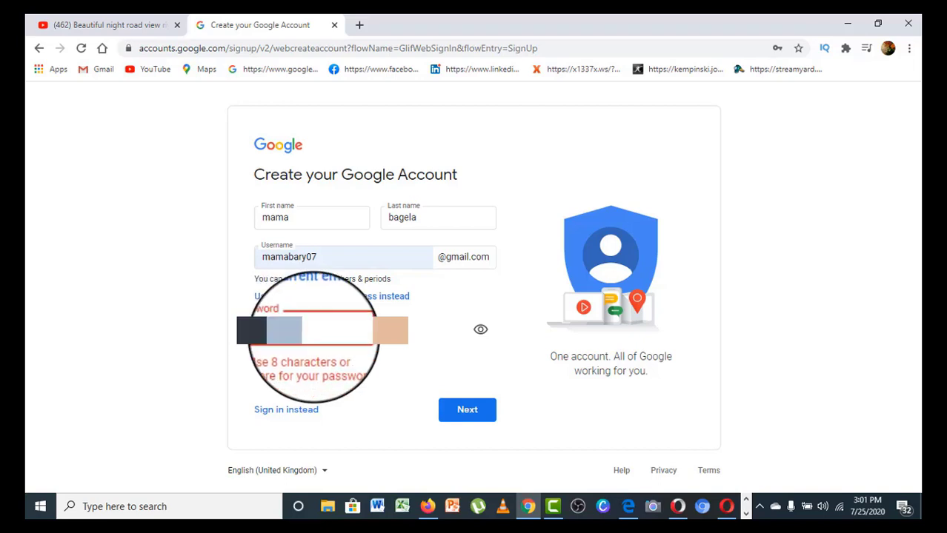
{"action": "right_click", "coordinate": [300, 330]}
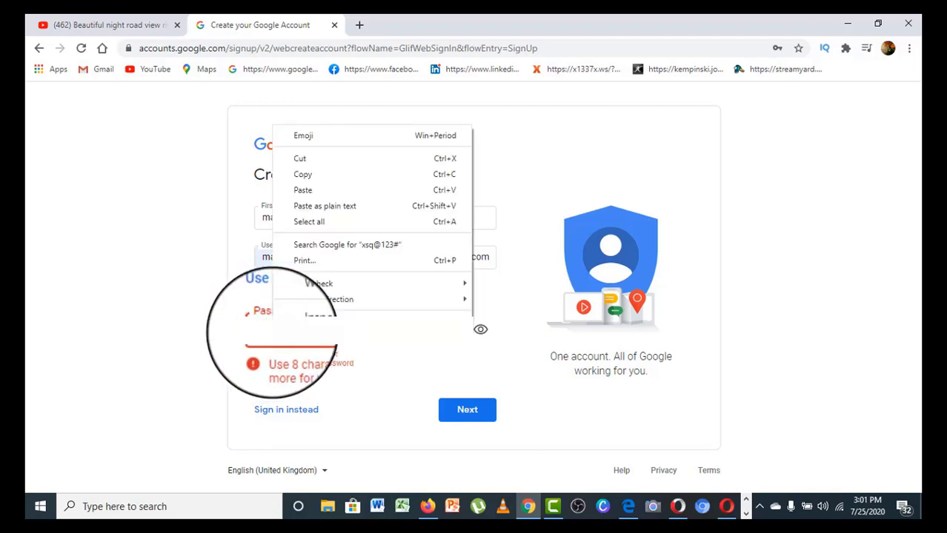
{"action": "left_click", "coordinate": [333, 176]}
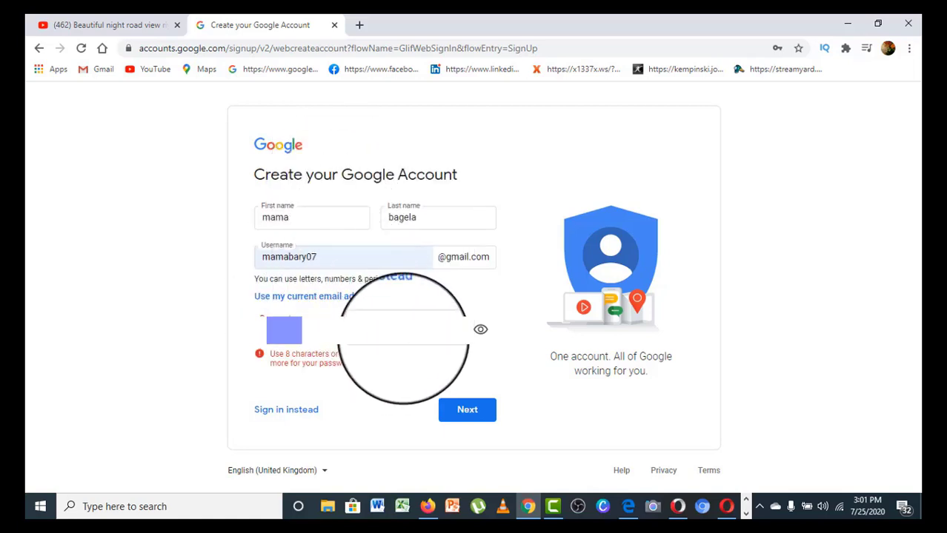
{"action": "left_click", "coordinate": [396, 330]}
{"action": "right_click", "coordinate": [396, 329]}
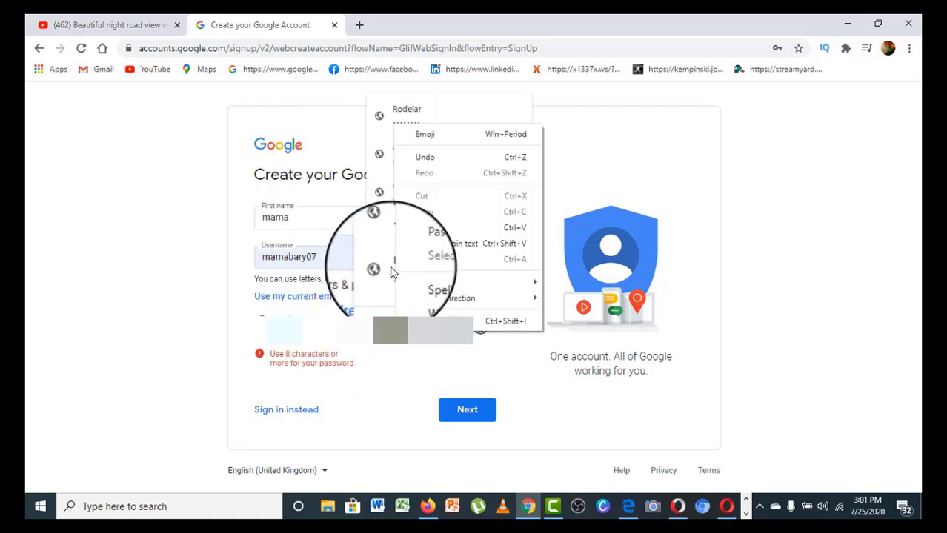
{"action": "left_click", "coordinate": [433, 227]}
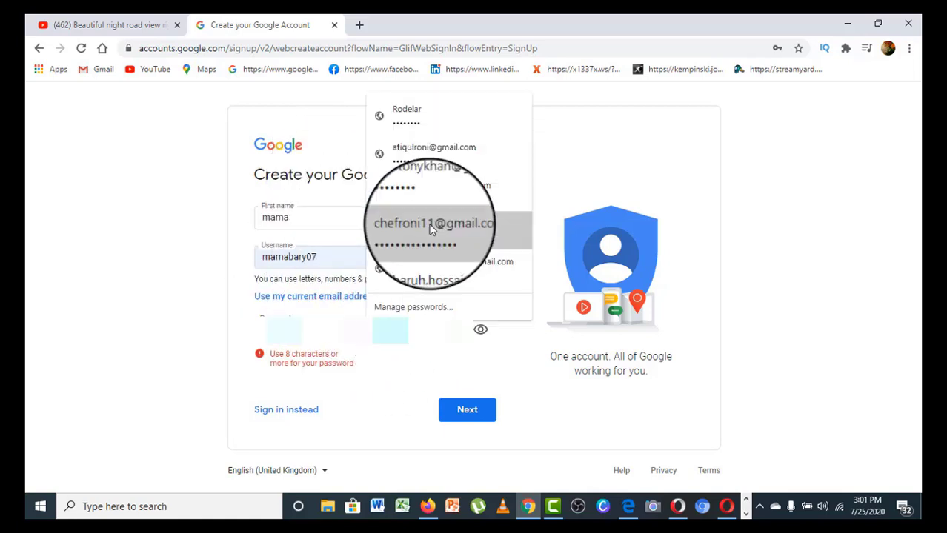
Step: Submit the sign-up details and dismiss Chrome's save-password offer
{"action": "left_click", "coordinate": [466, 409]}
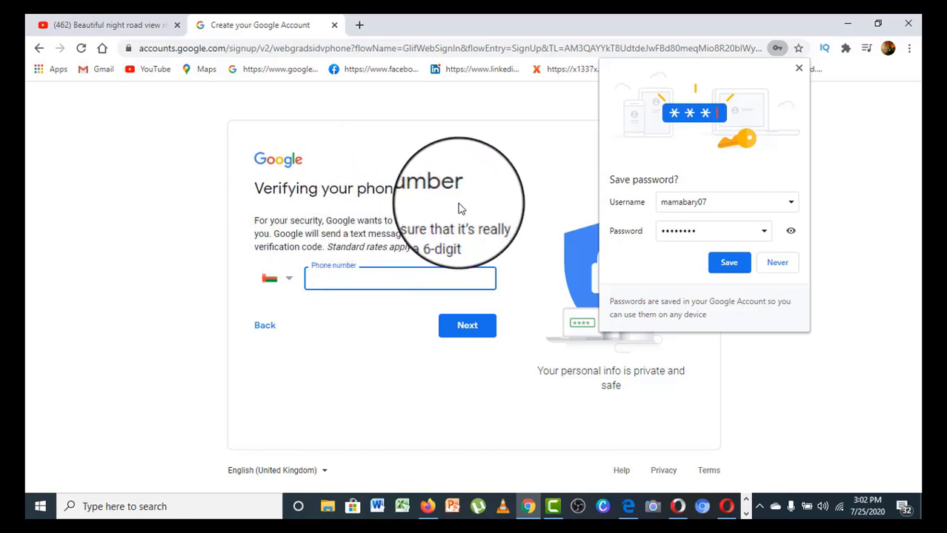
{"action": "left_click", "coordinate": [798, 70]}
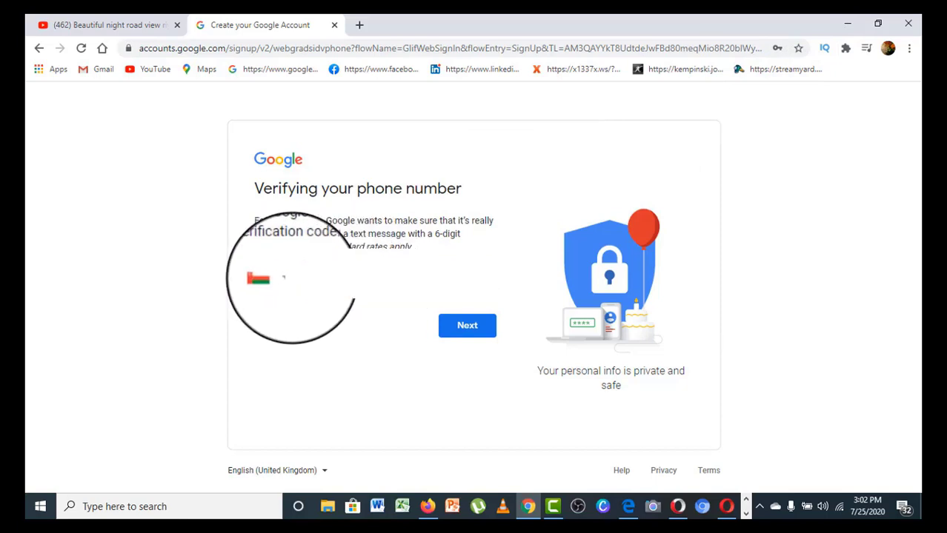
Step: Select Oman as the phone country, fill in the saved phone number, and submit it
{"action": "left_click", "coordinate": [266, 279]}
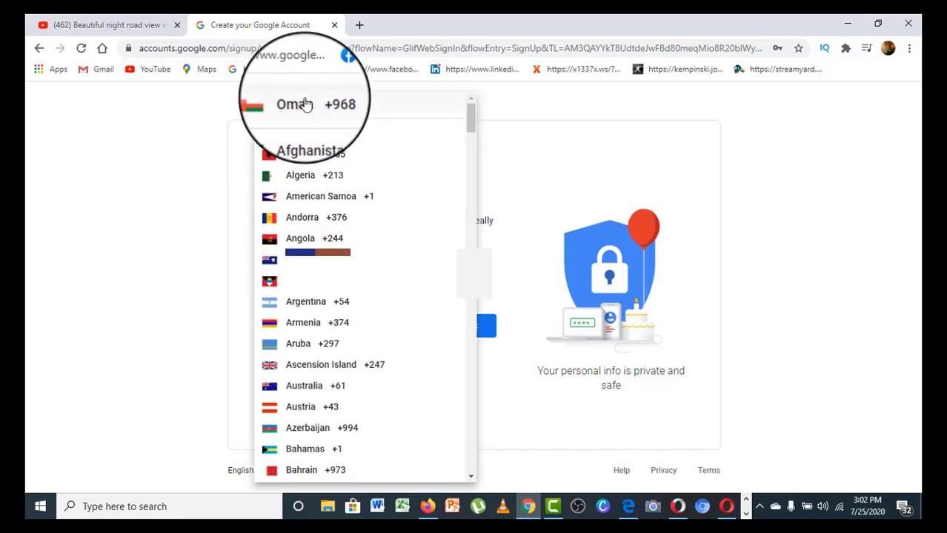
{"action": "left_click", "coordinate": [306, 105]}
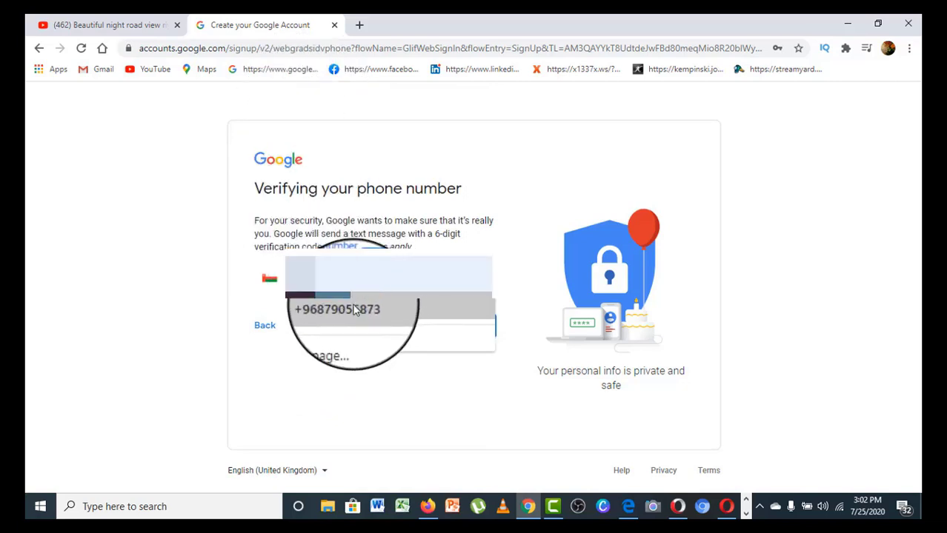
{"action": "left_click", "coordinate": [343, 309]}
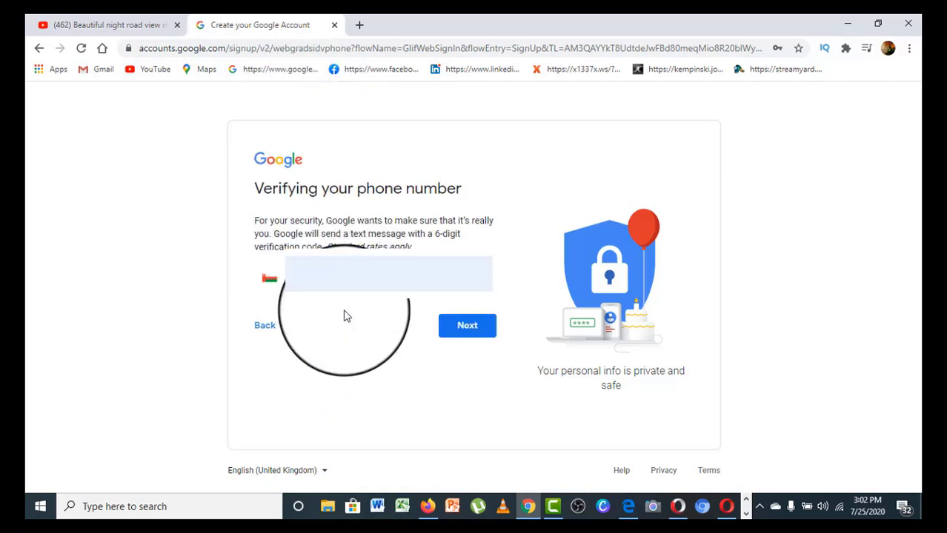
{"action": "left_click", "coordinate": [465, 326]}
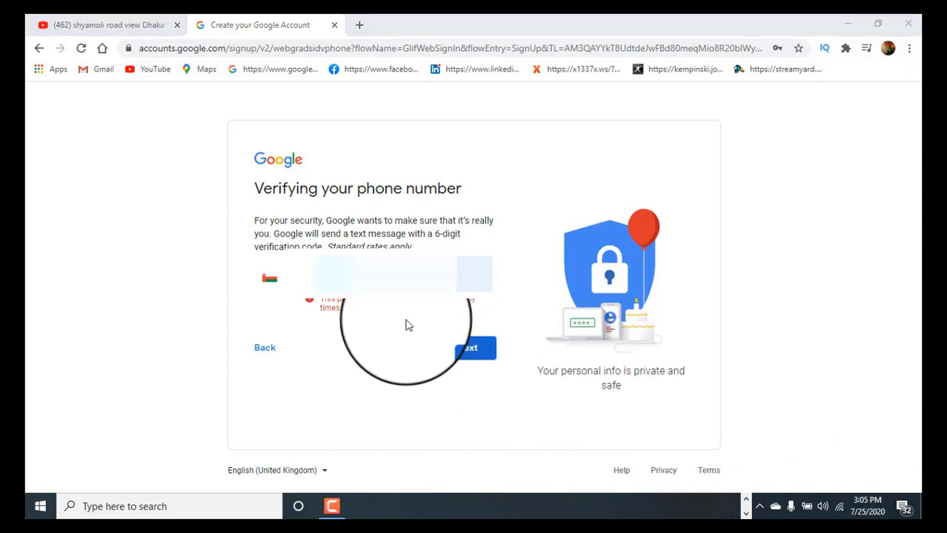
Step: Dismiss the saved-number suggestions and resubmit the phone number to reach the code step
{"action": "left_click", "coordinate": [378, 280]}
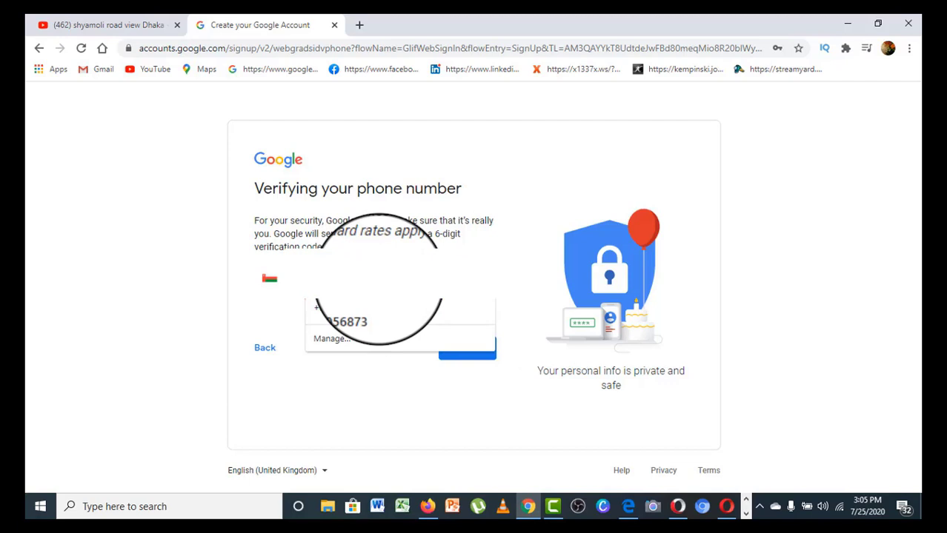
{"action": "key", "text": "Escape"}
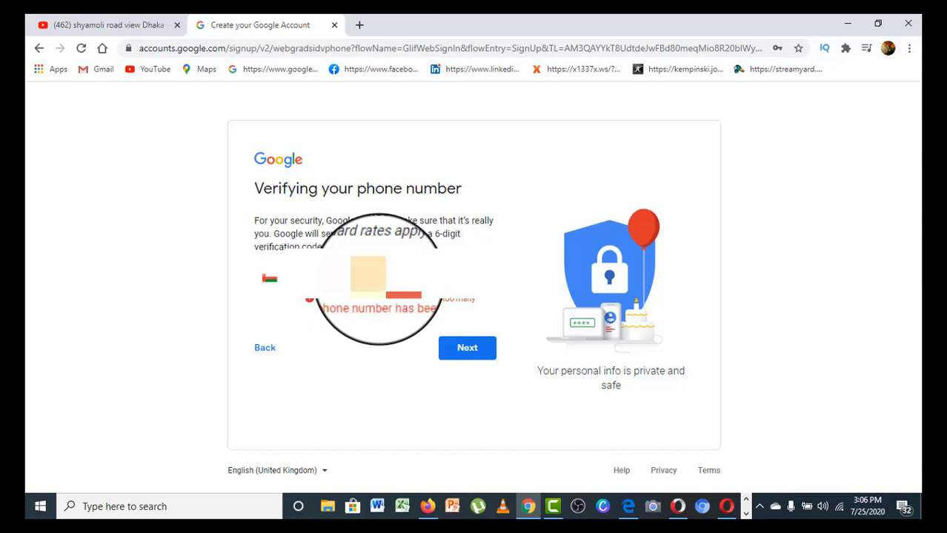
{"action": "left_click", "coordinate": [478, 349]}
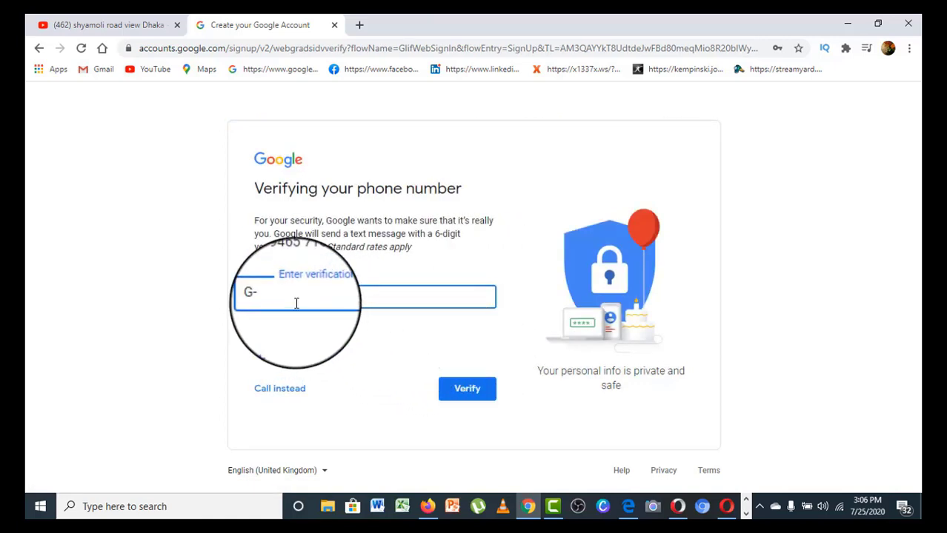
Step: Type the first digits of the texted verification code into the code field
{"action": "left_click", "coordinate": [320, 254]}
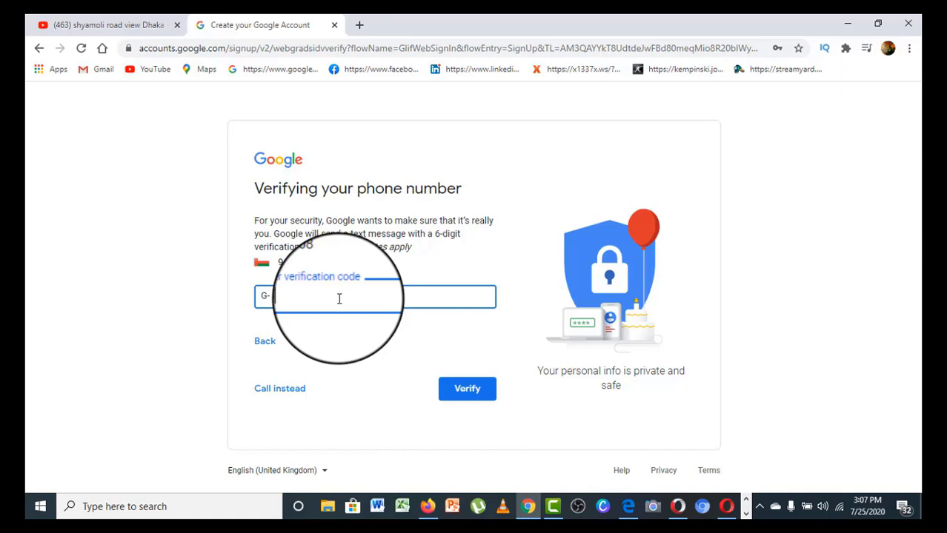
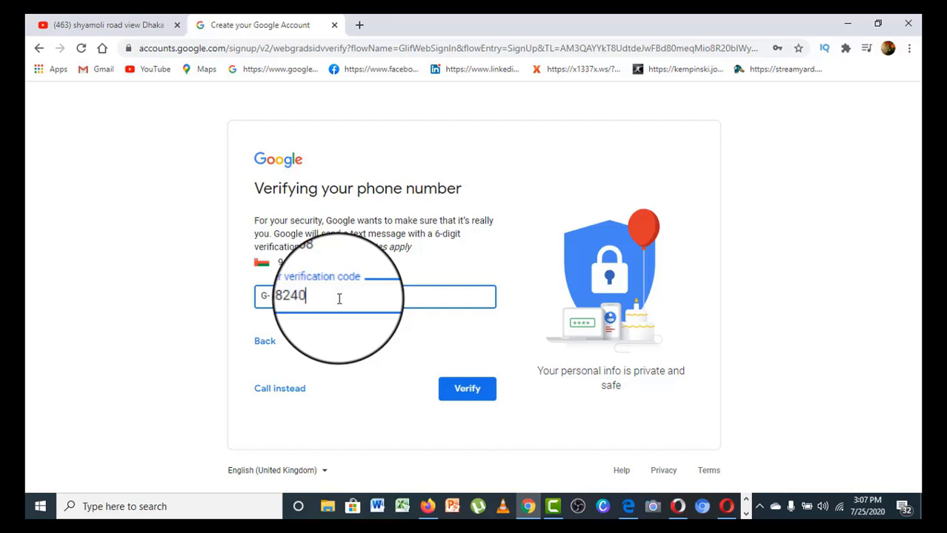